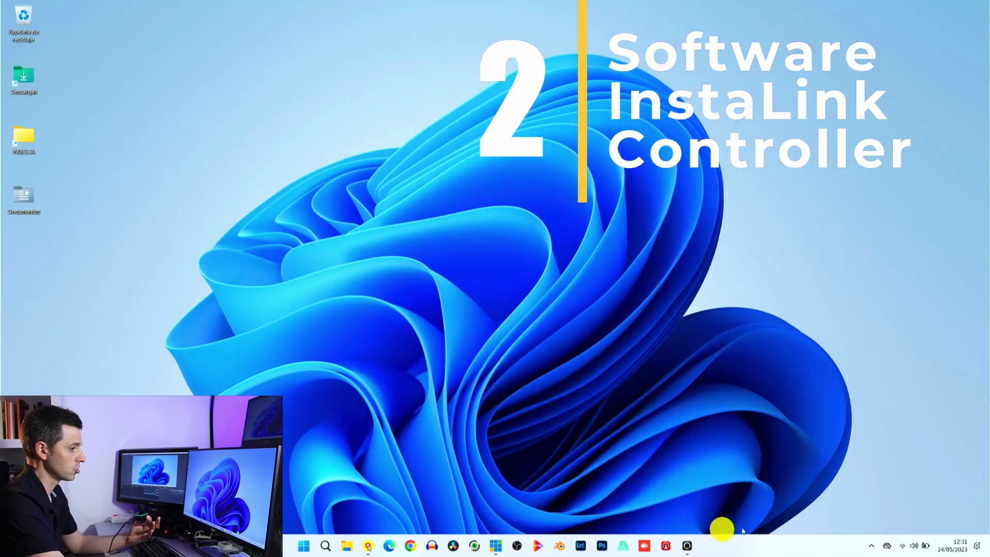
Step: Open Insta360 Link Controller in full-window view and pan the camera towards the monitors with the gimbal control
click(688, 547)
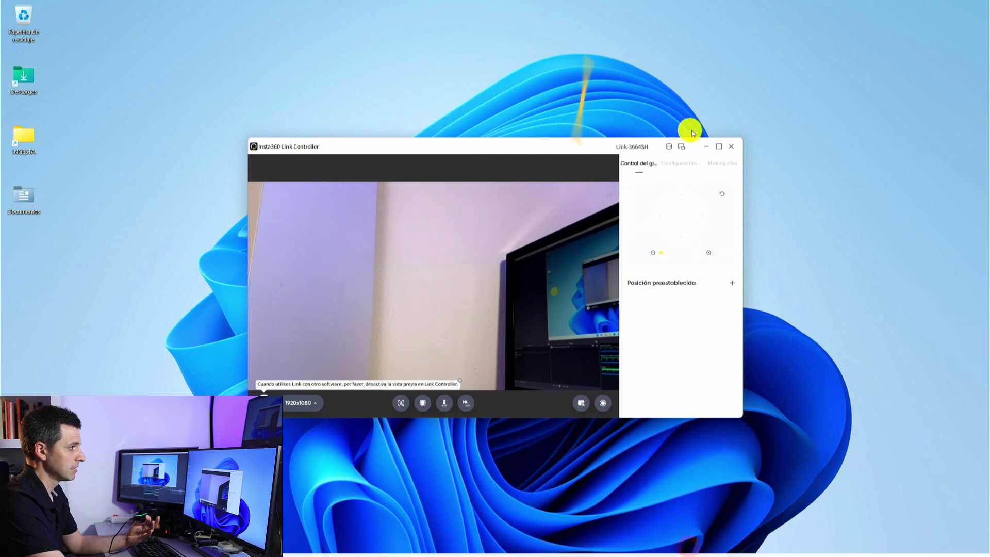
click(716, 151)
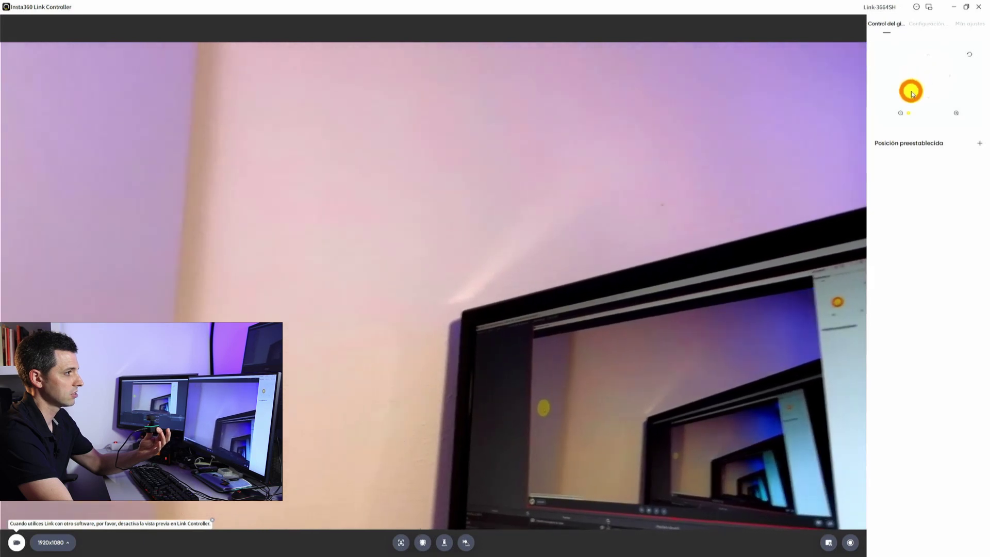
mouse_move(911, 94)
mouse_down()
mouse_move(902, 94)
mouse_move(929, 94)
mouse_move(920, 72)
mouse_move(903, 73)
mouse_move(912, 50)
mouse_move(921, 89)
mouse_move(949, 89)
mouse_move(950, 77)
mouse_up()
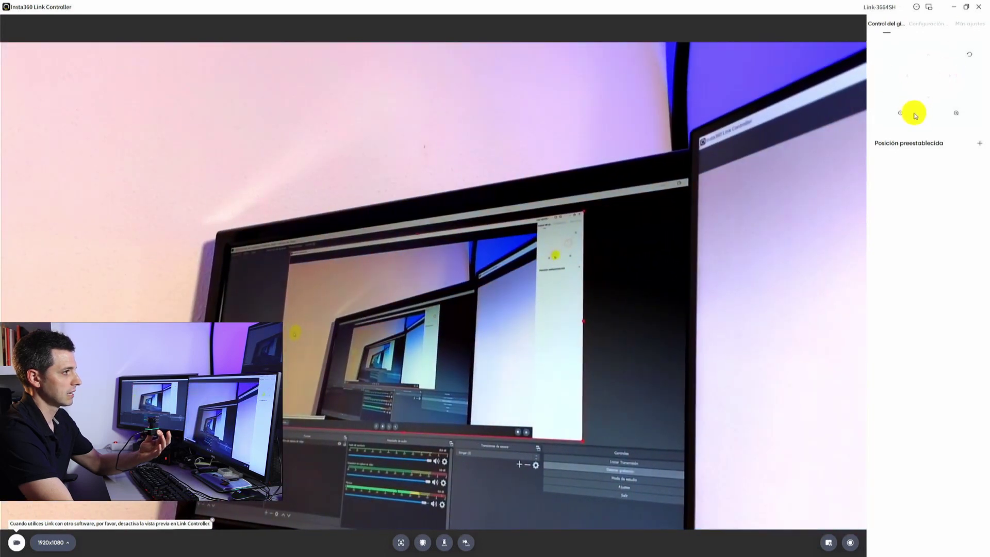
Step: Review the controller's image settings, then its additional gesture and tracking settings
click(746, 46)
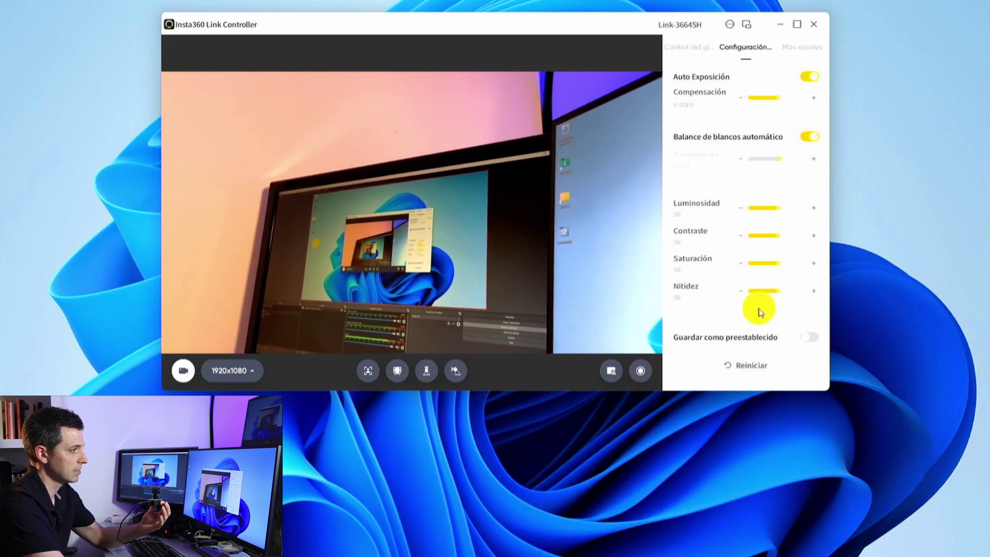
click(801, 47)
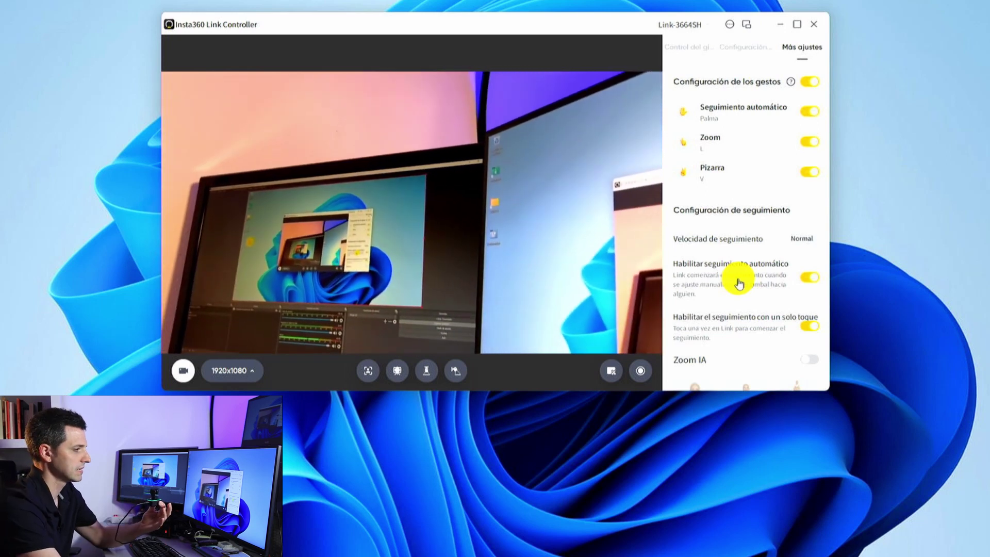
scroll(771, 190, down, 3)
scroll(771, 196, down, 6)
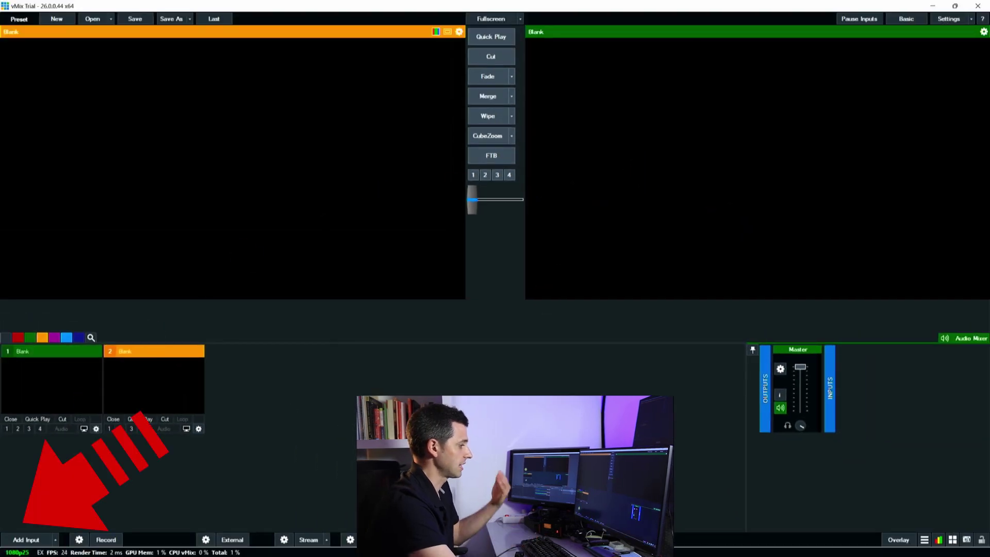
Step: In vMix, add the Insta360 Link MF camera as an input with default video settings and send it to preview
click(25, 539)
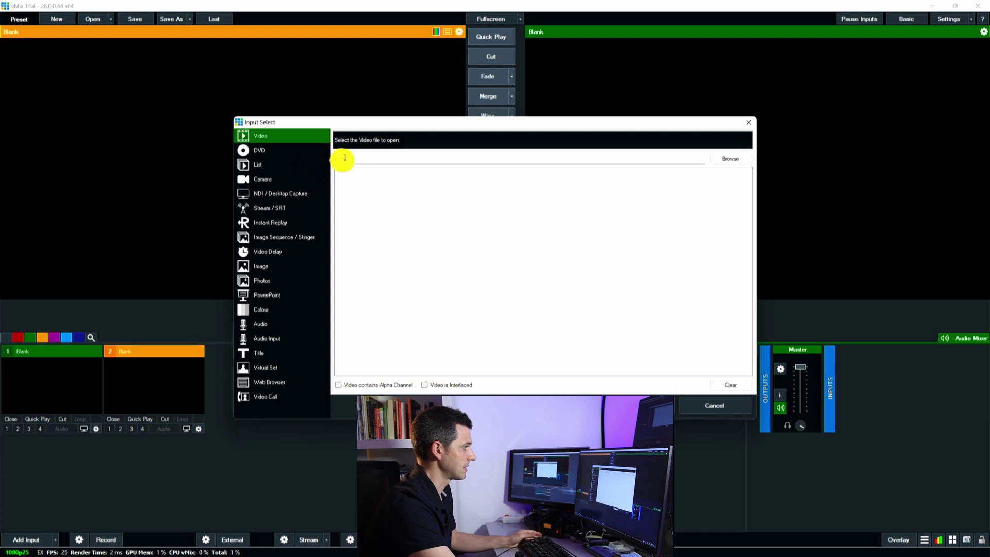
click(275, 183)
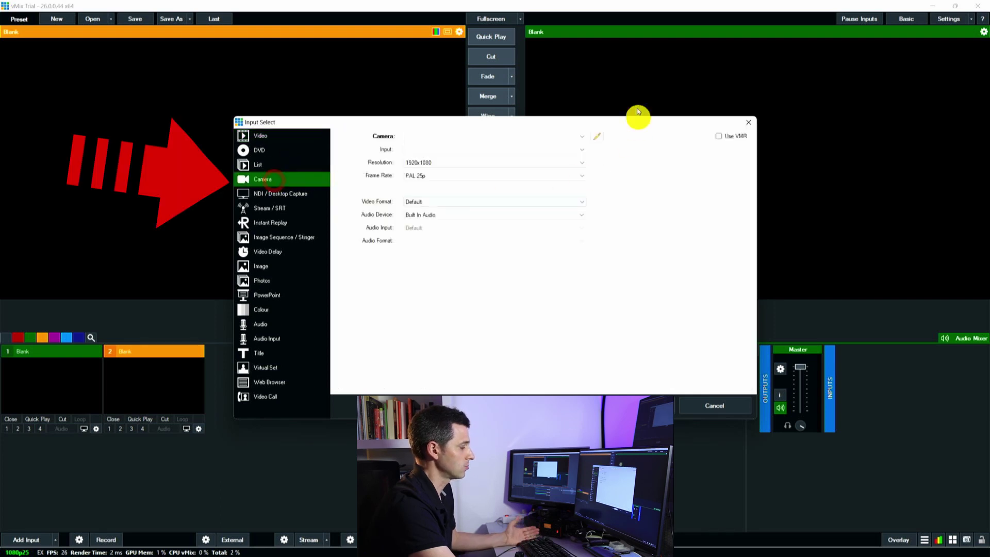
click(508, 137)
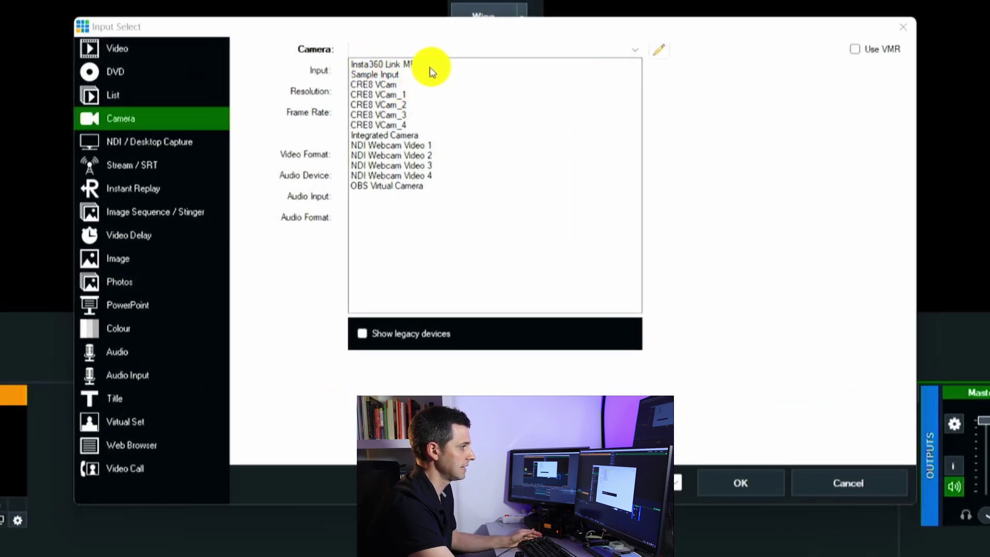
click(414, 65)
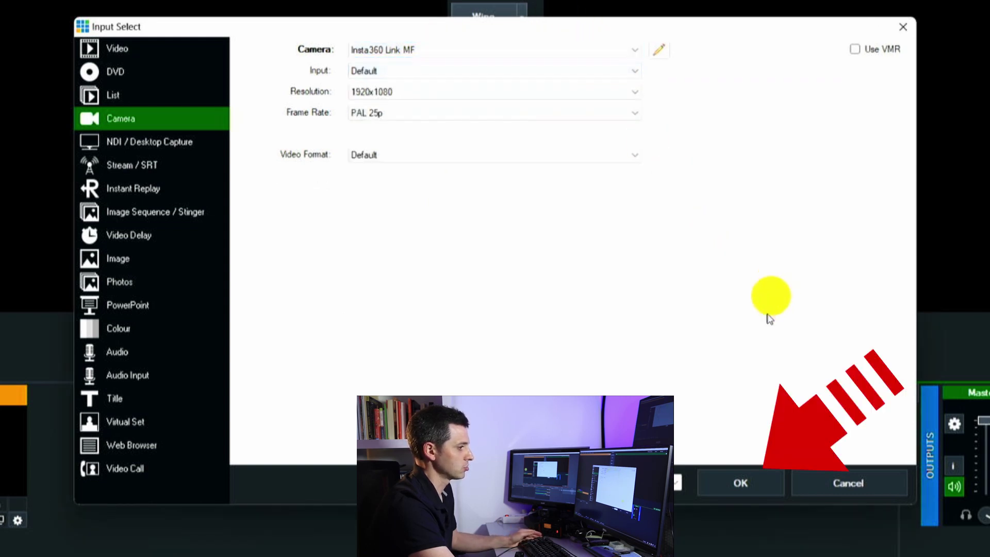
click(754, 481)
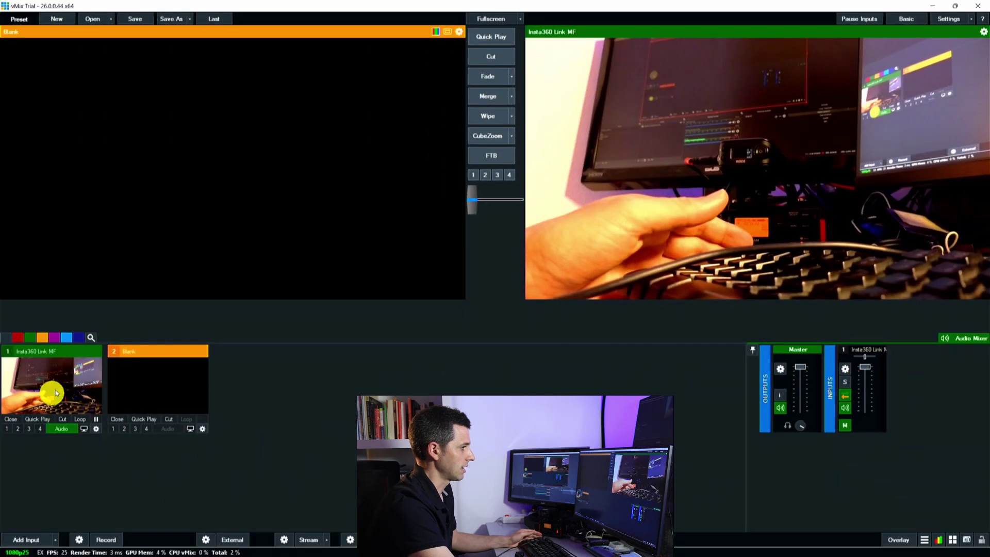
click(56, 393)
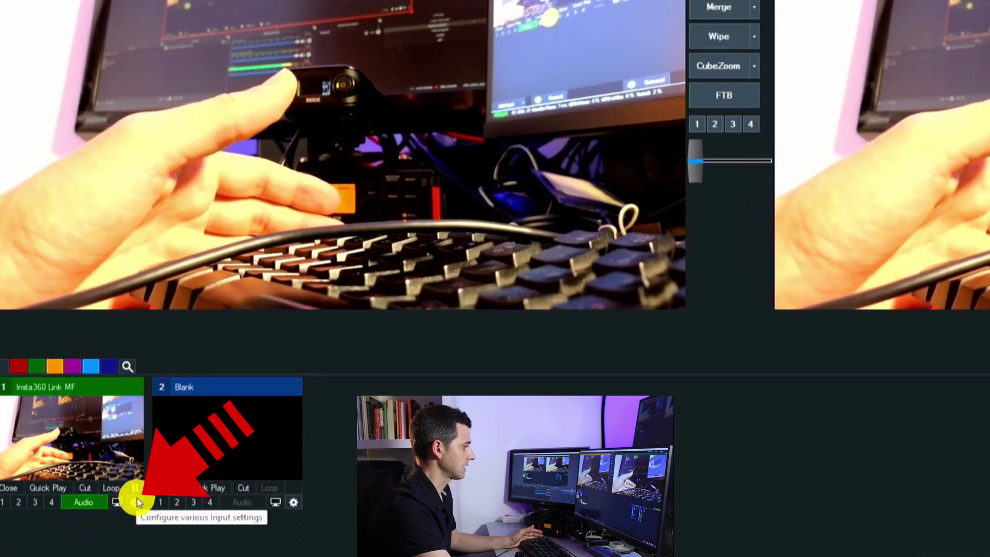
Step: In the Insta360 Link MF input's settings, set the PTZ device type to UVC PTZ and connect the camera
click(137, 500)
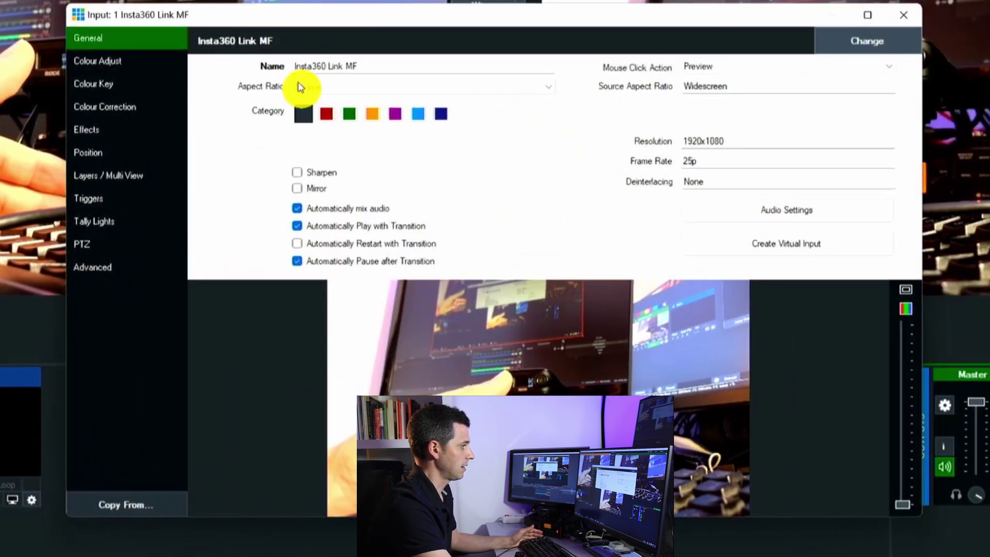
click(93, 250)
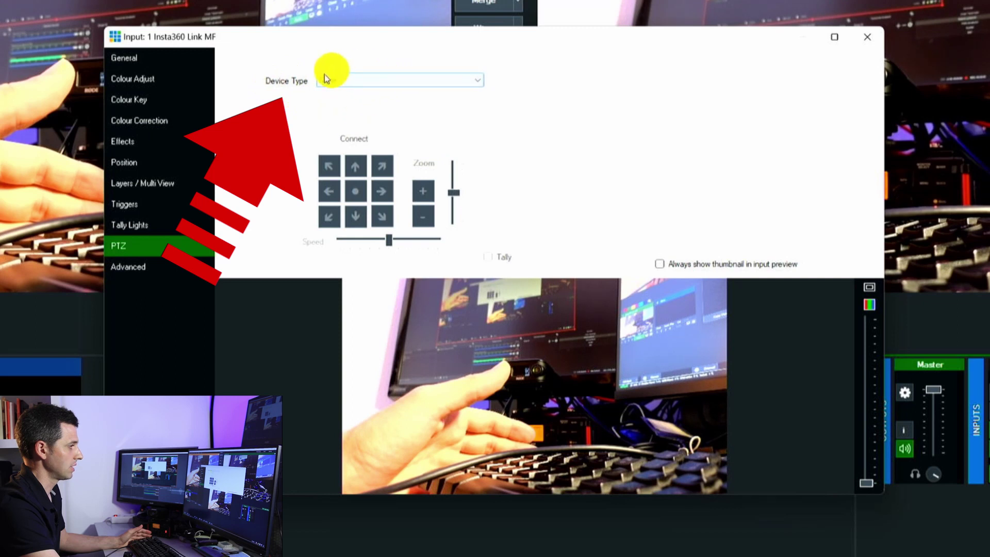
click(383, 79)
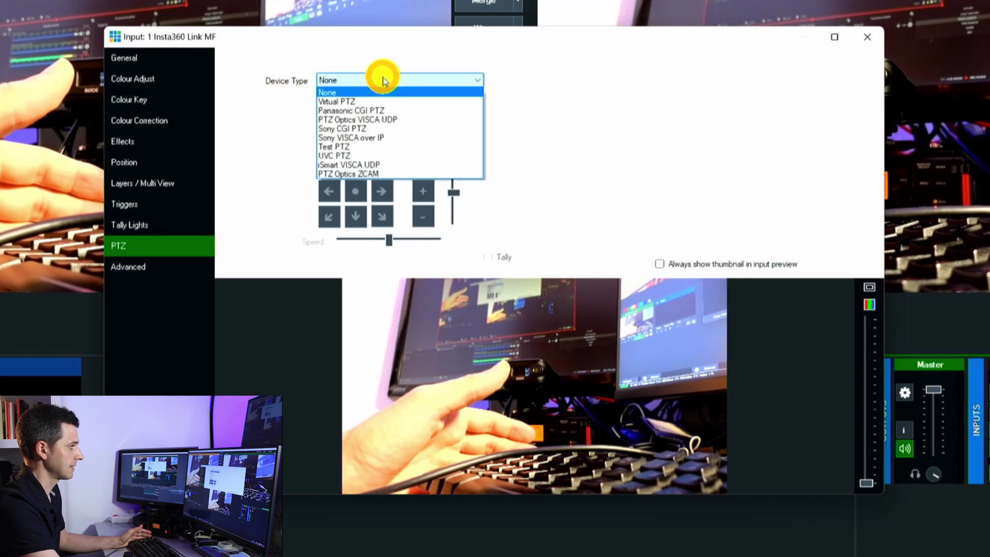
click(369, 155)
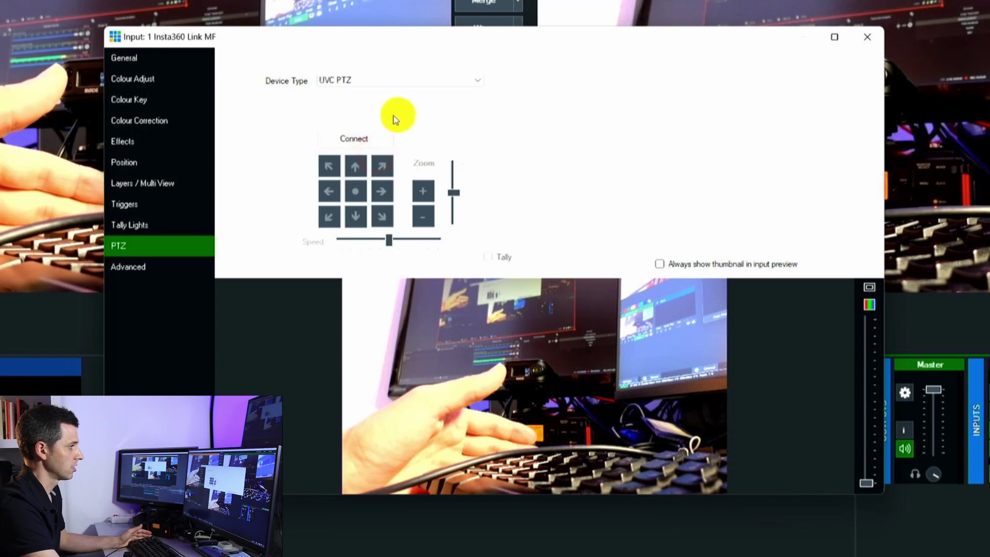
click(361, 138)
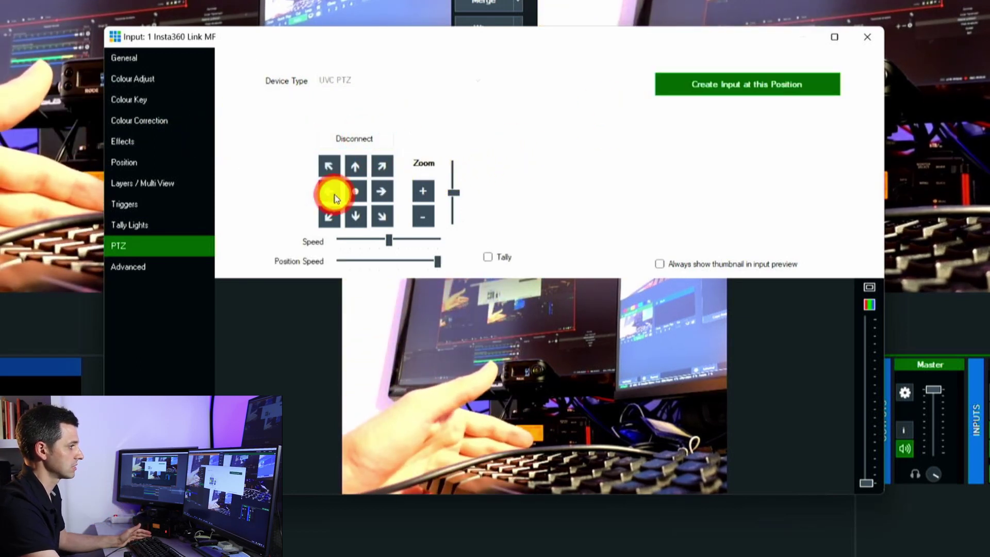
Step: Try out the camera's pan and tilt movement and reduce Speed and Position Speed to their minimum
click(382, 196)
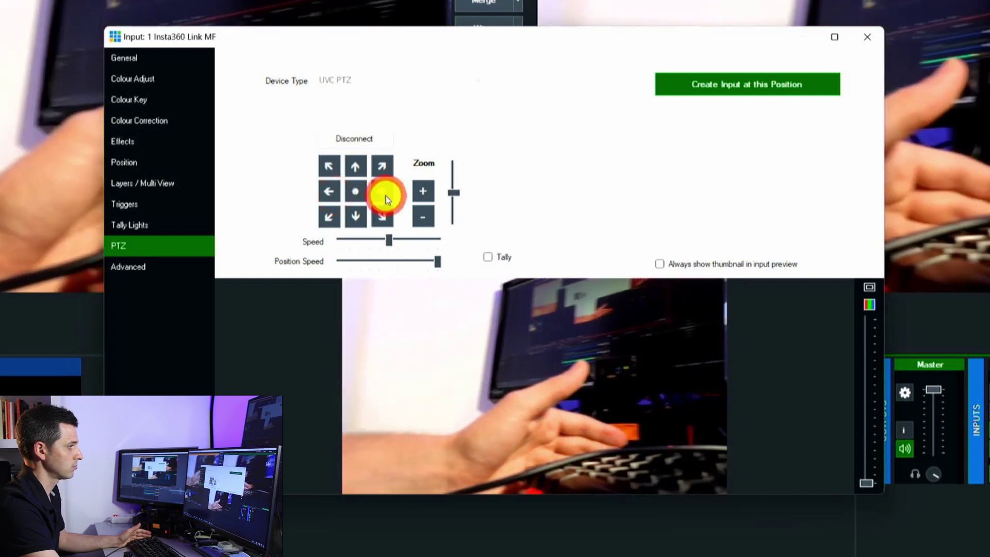
drag(388, 240, 327, 240)
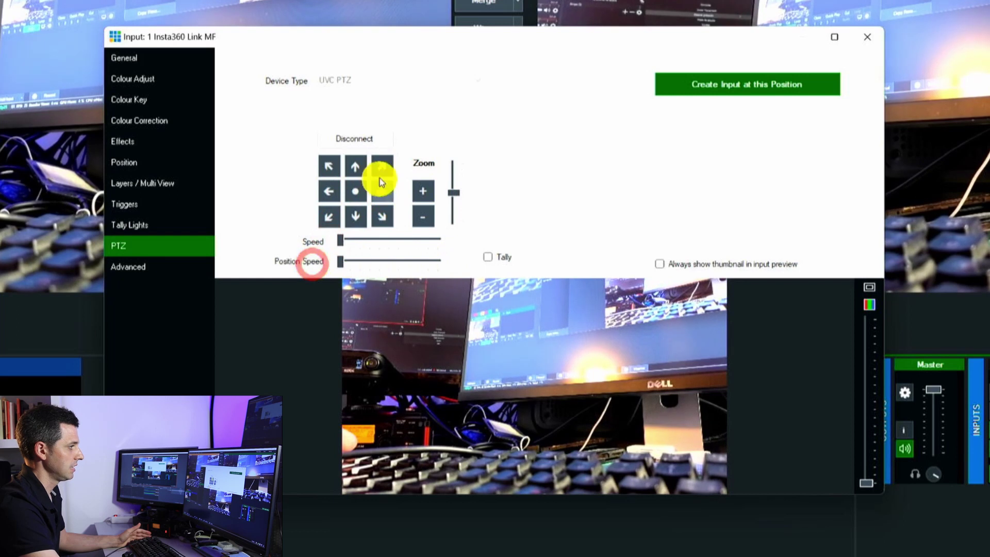
click(325, 170)
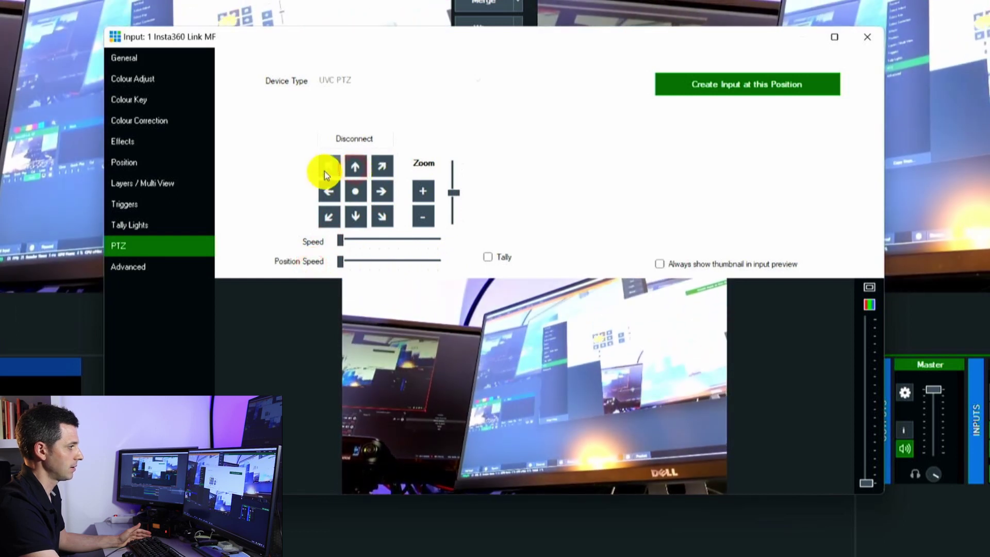
click(355, 192)
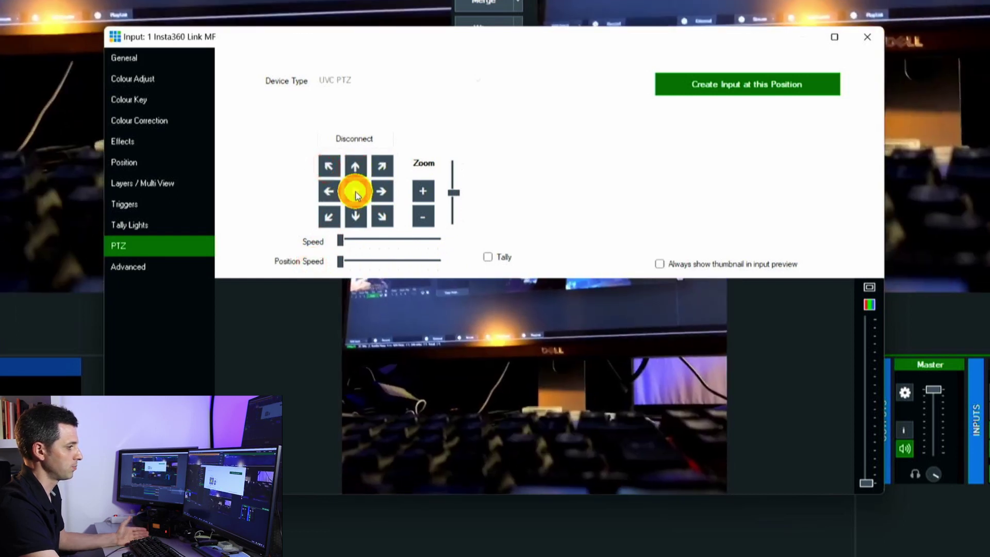
Step: Frame the computer monitor with the PTZ controls and create an input at this position
click(326, 210)
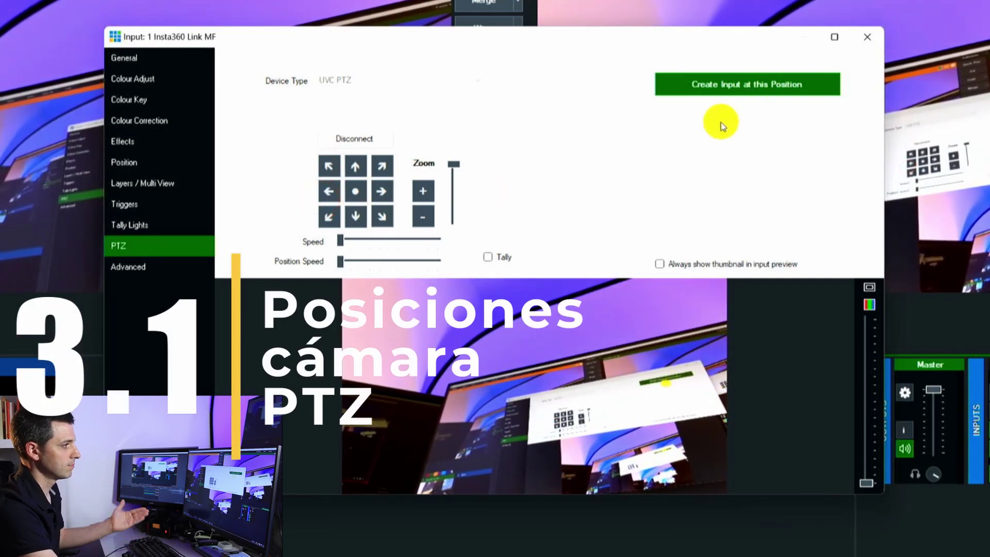
click(693, 39)
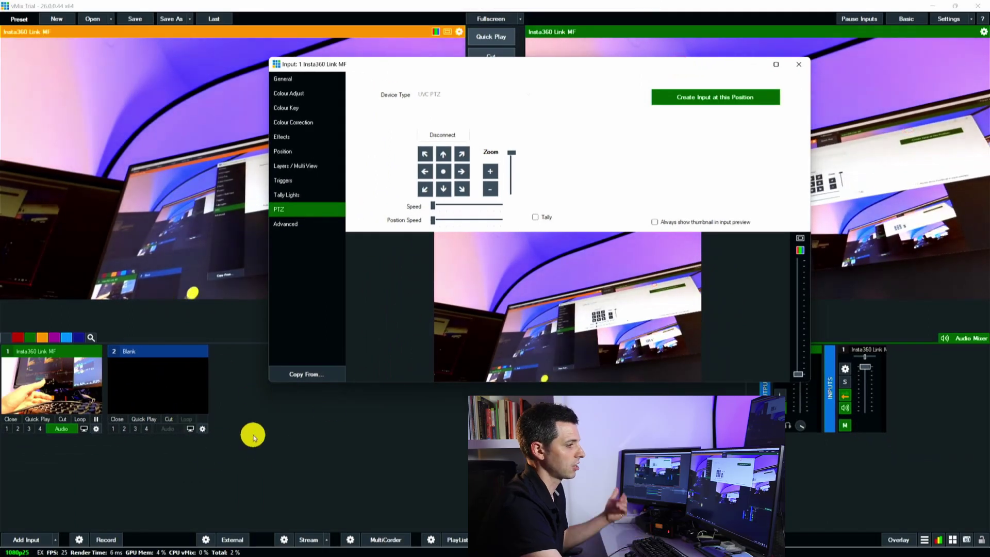
click(719, 99)
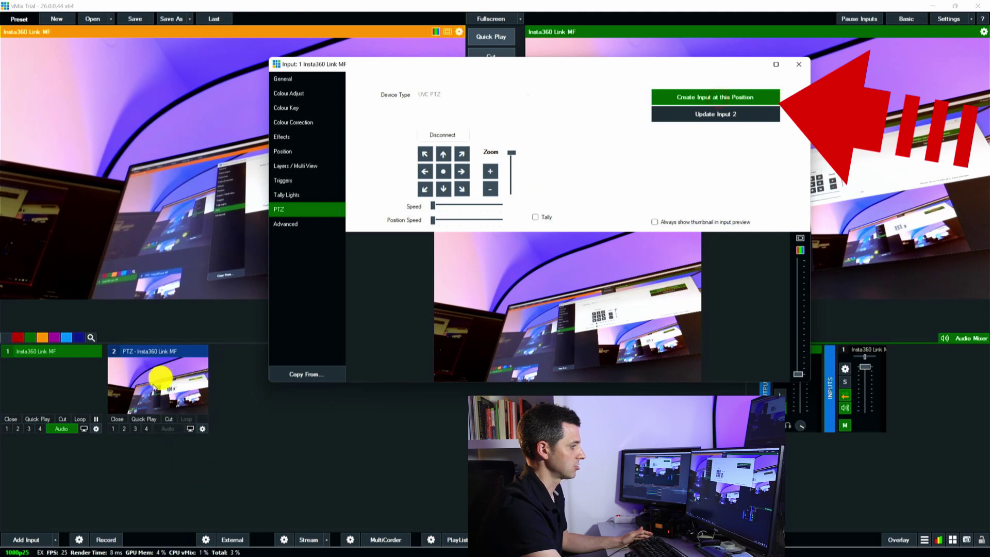
Step: Pan, tilt and zoom the camera onto the RØDE receiver and create a second PTZ input at this position
click(422, 174)
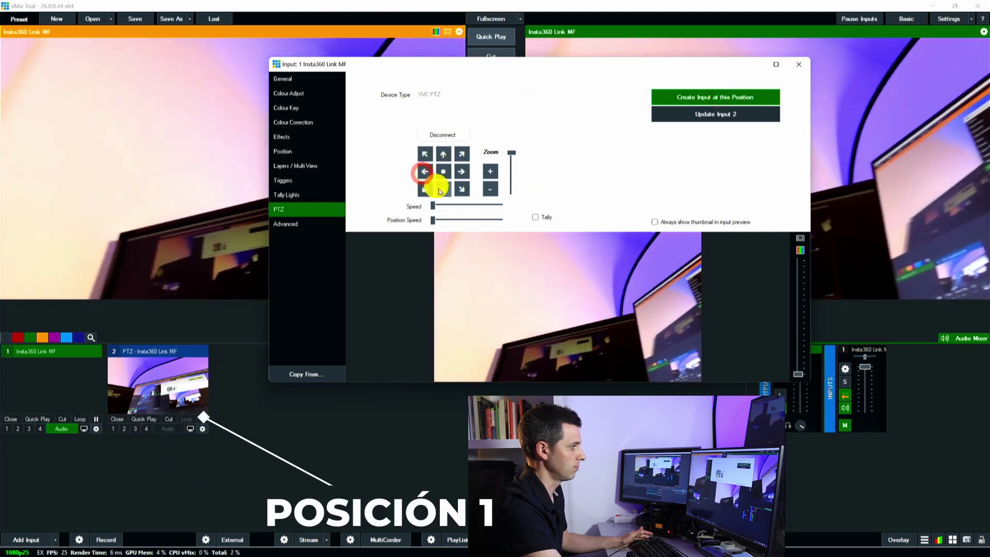
click(440, 191)
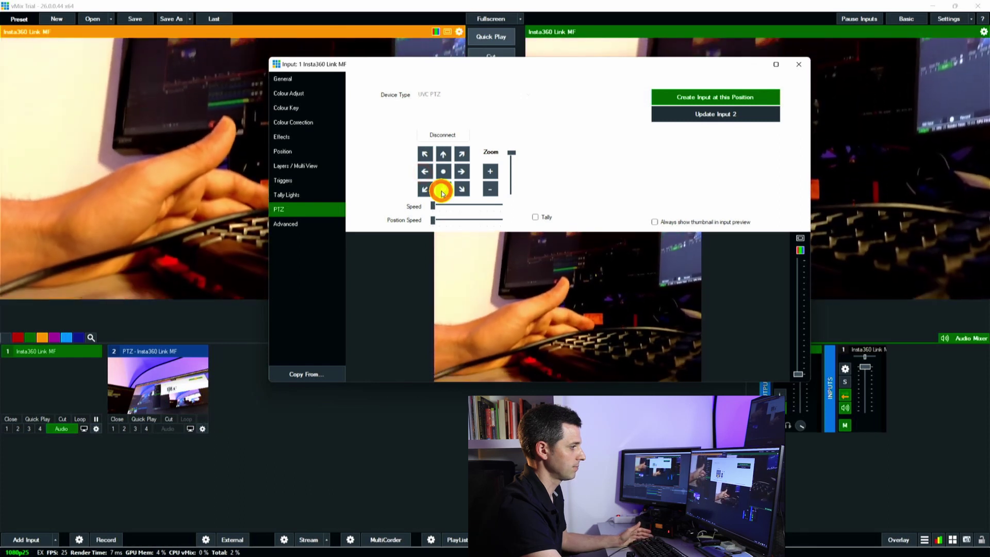
click(443, 155)
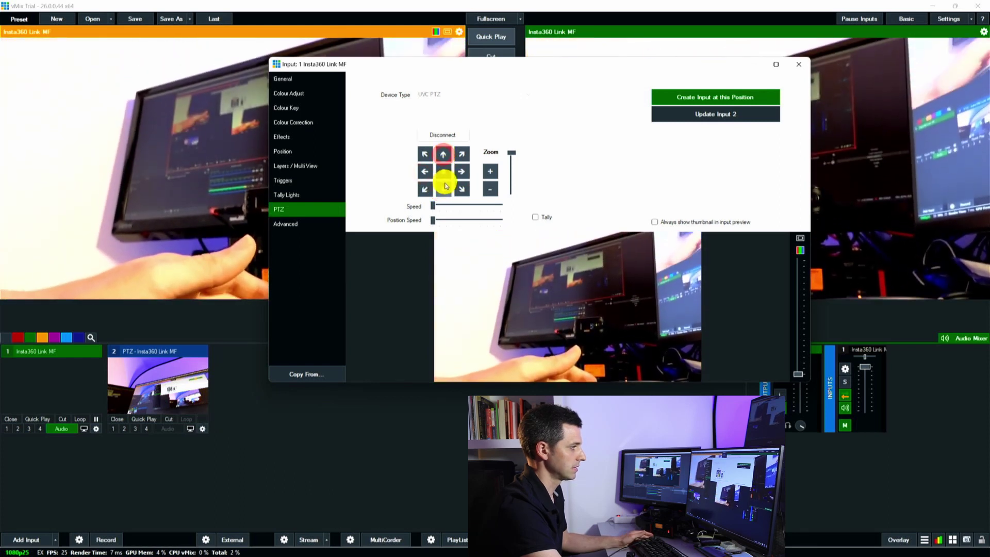
click(443, 191)
click(492, 186)
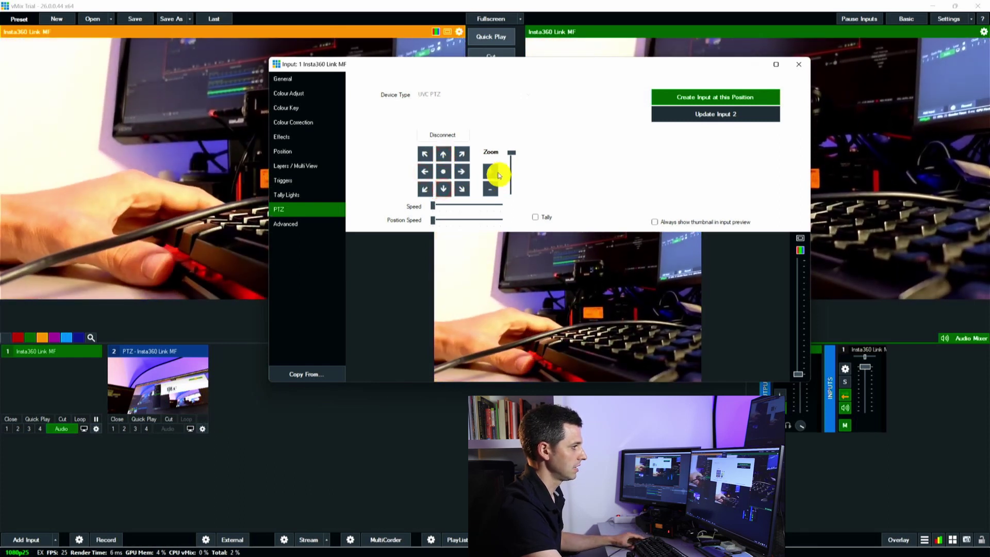
click(457, 176)
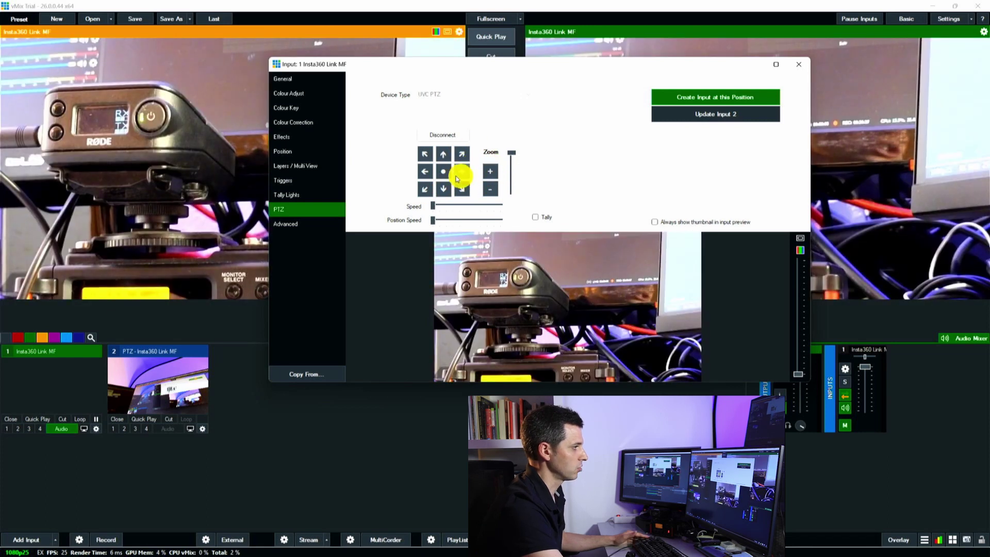
Step: Reframe the camera on the books beside the wall, create a third PTZ position input, and close the input settings
click(426, 172)
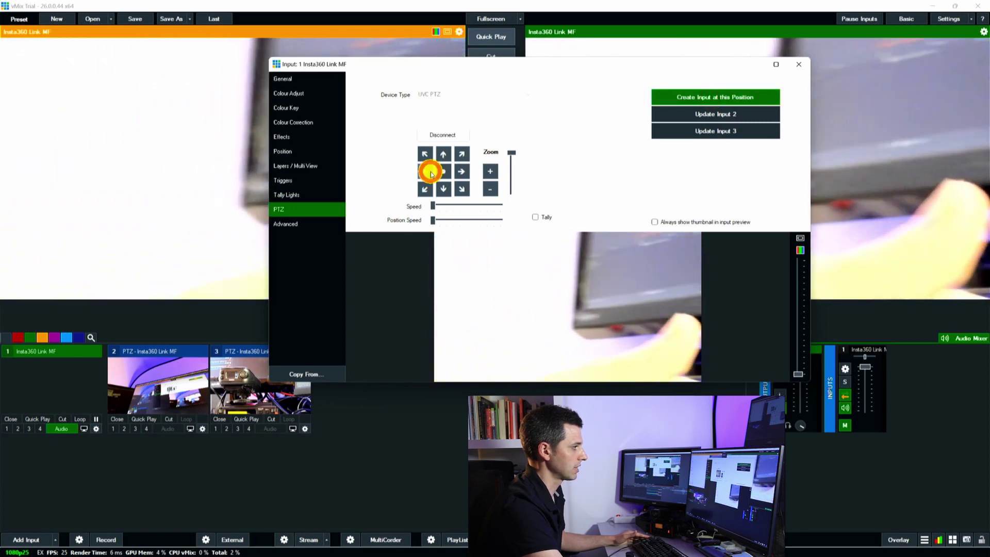
click(489, 189)
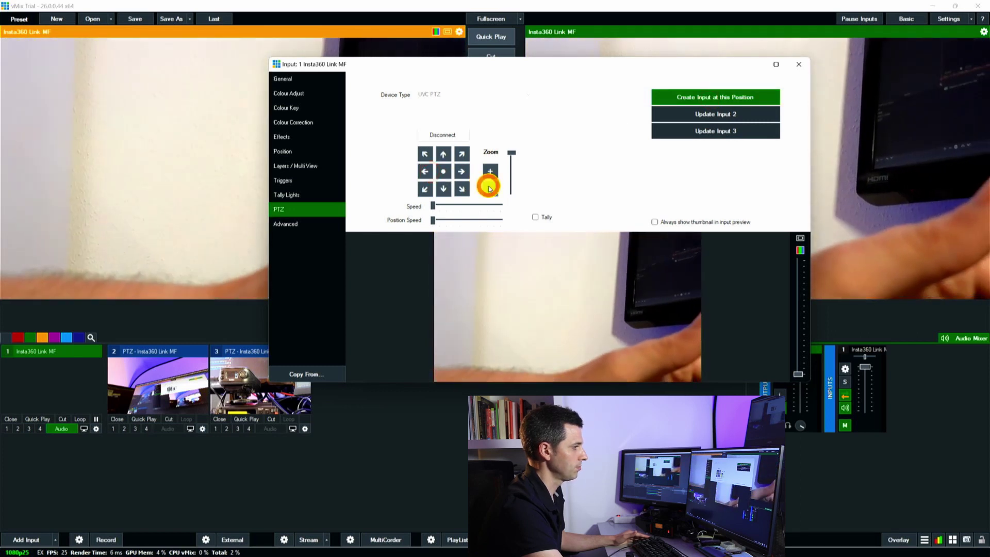
click(441, 194)
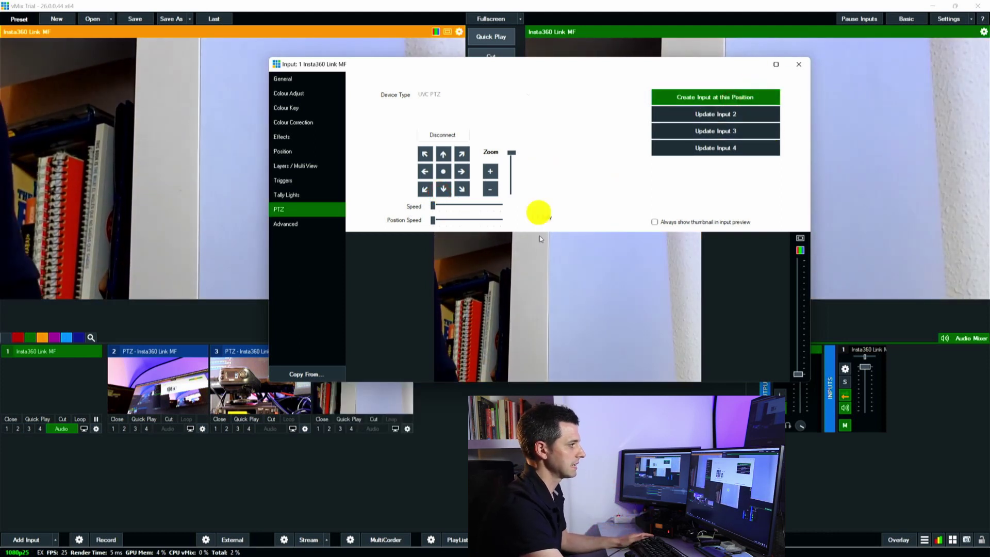
click(801, 65)
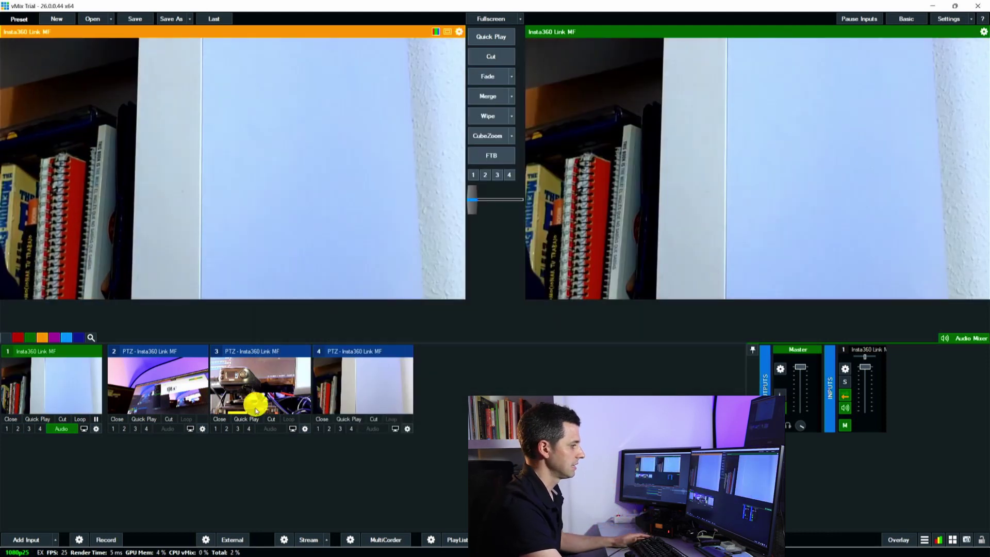
Step: Recall the stored camera positions one after another by sending PTZ inputs 2, 3 and 4 to preview
click(179, 396)
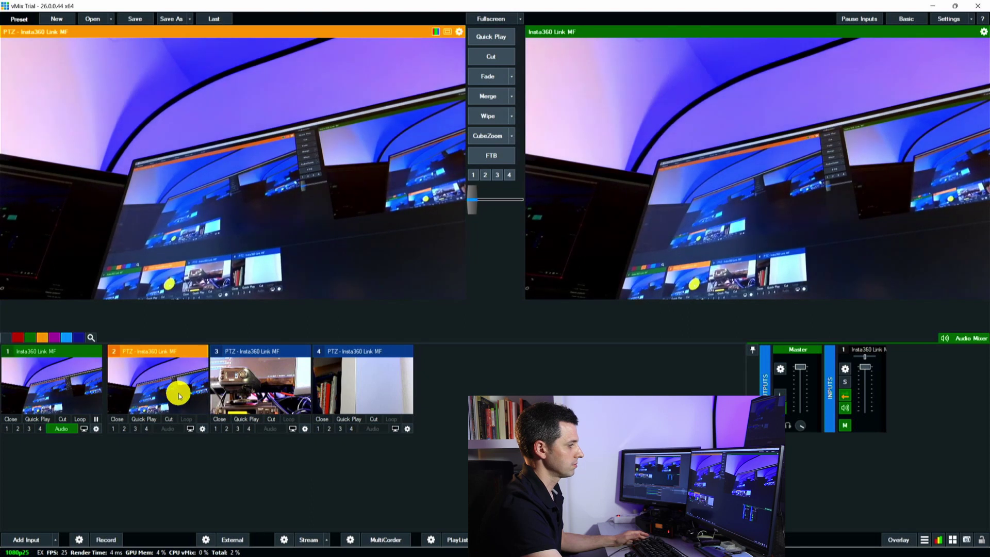
click(238, 389)
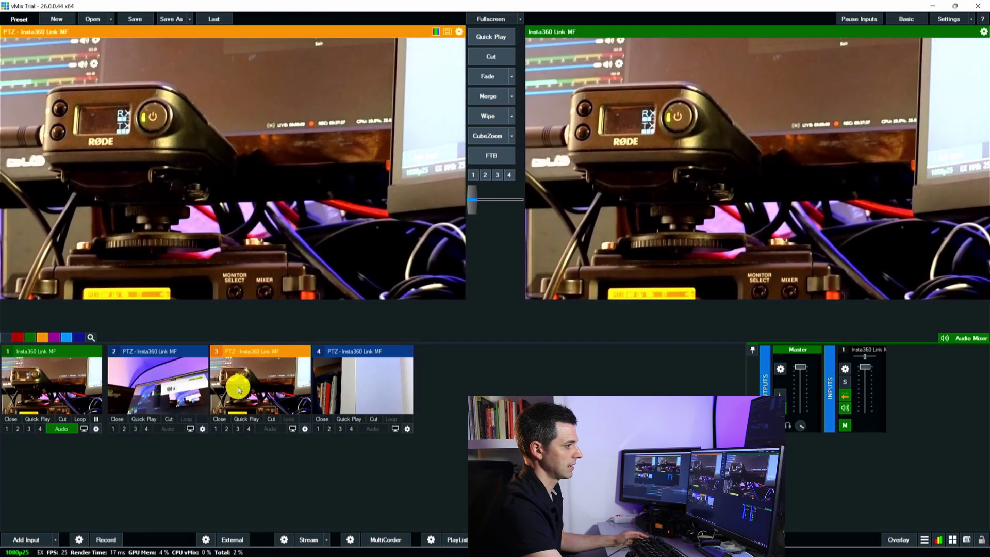
click(341, 387)
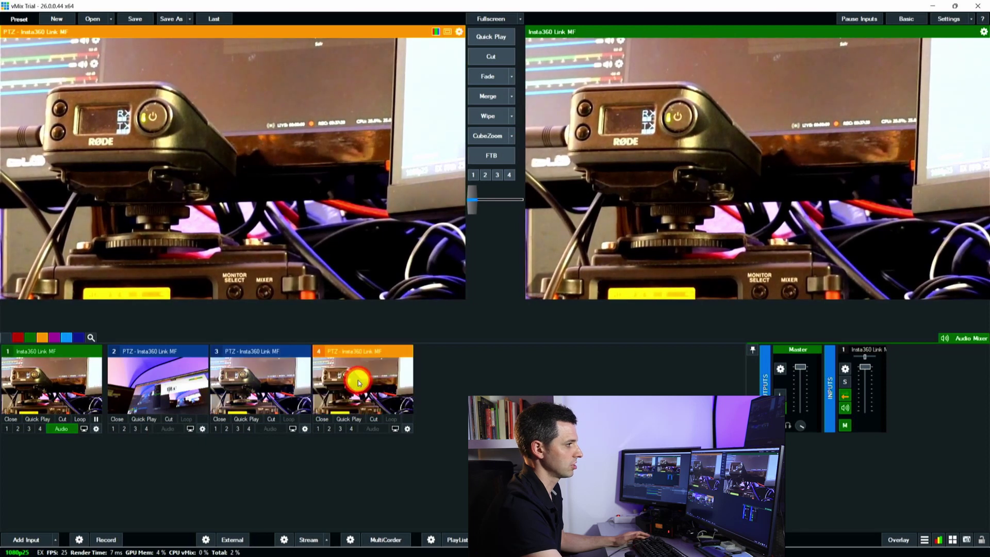